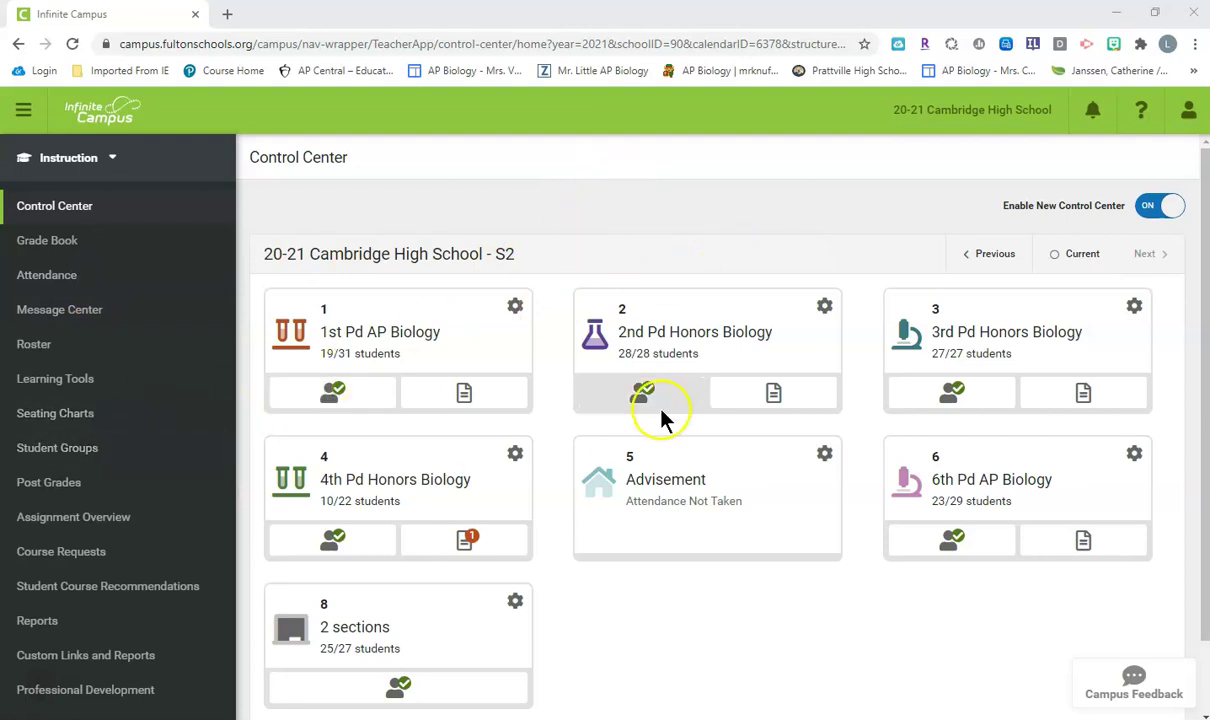
Switch to the Campus Tools application and open the Sub Attendance Roster report under the Attendance reports.
click(115, 160)
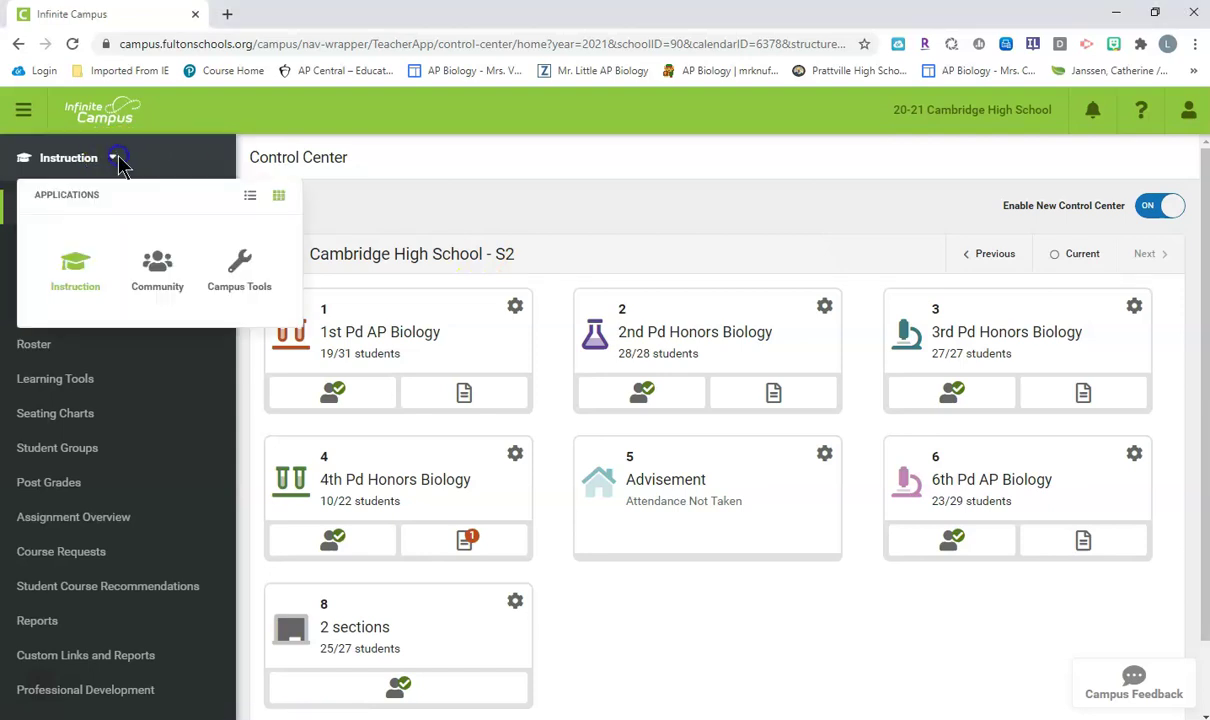
click(240, 279)
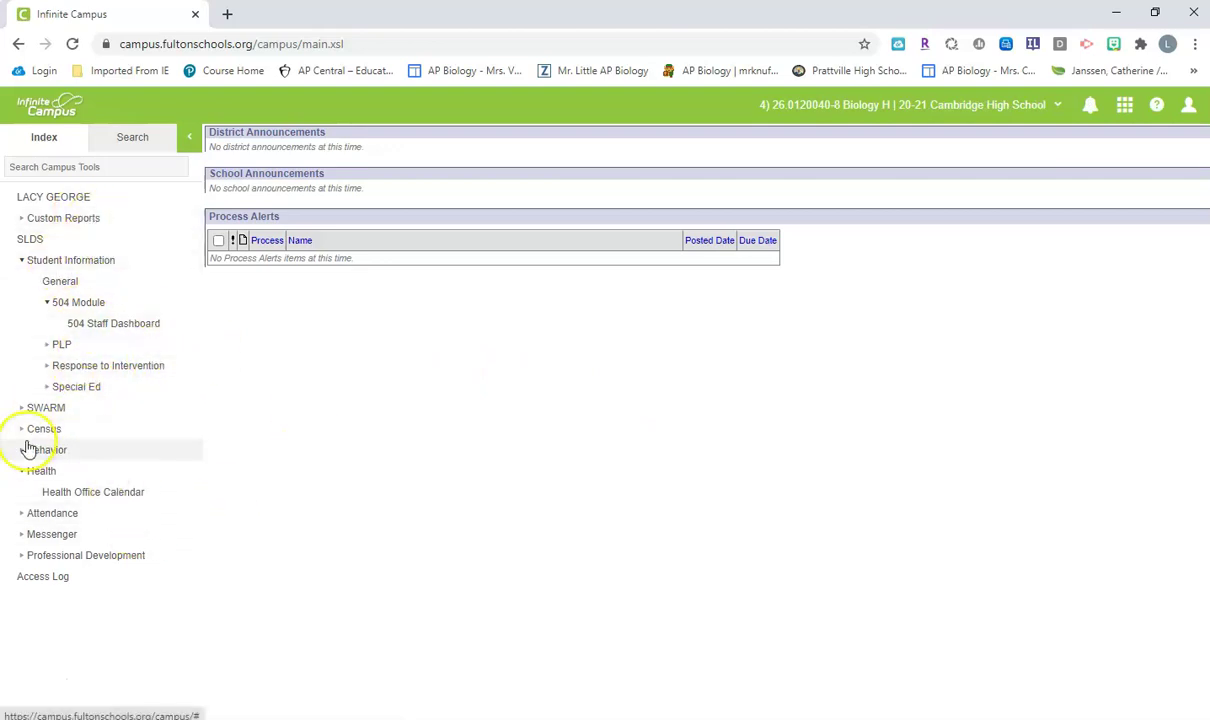
click(21, 514)
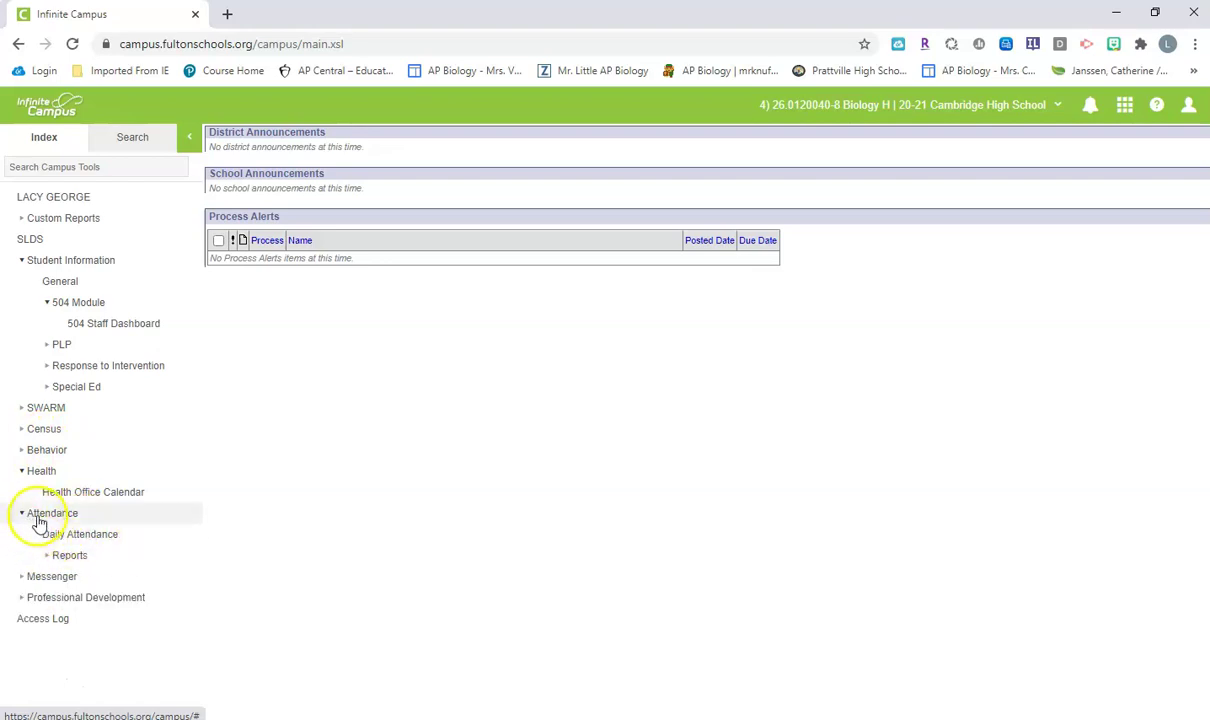
click(47, 556)
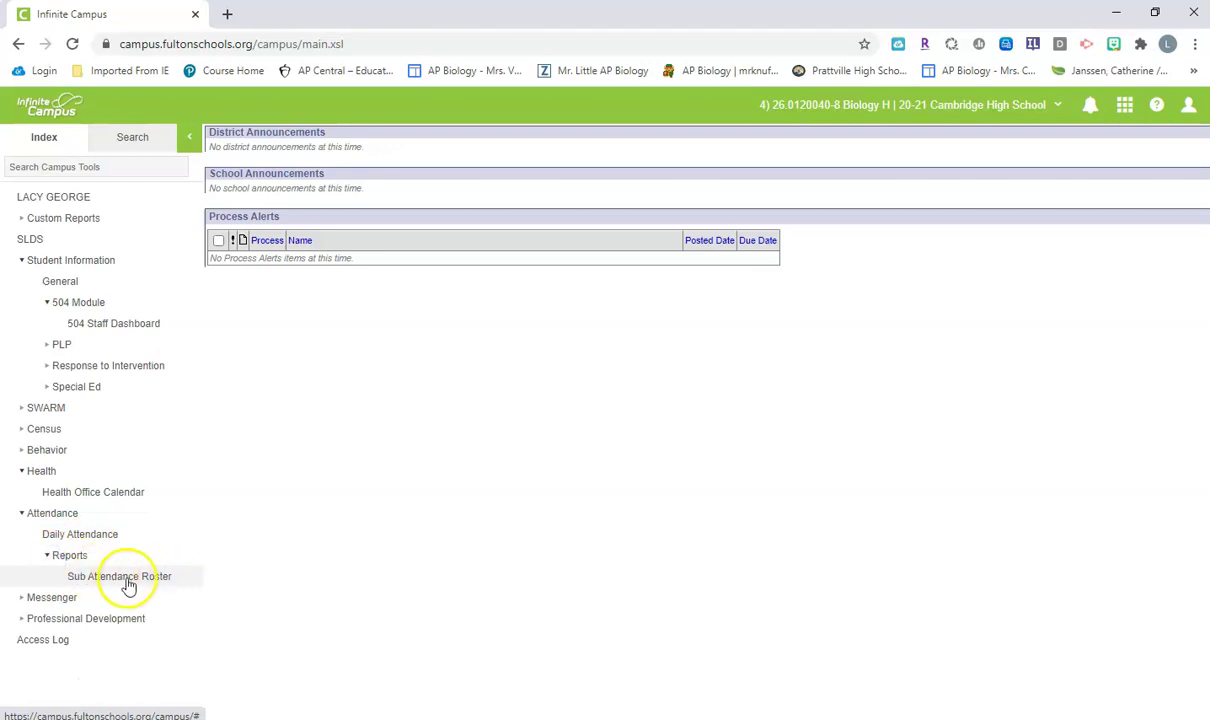
click(126, 581)
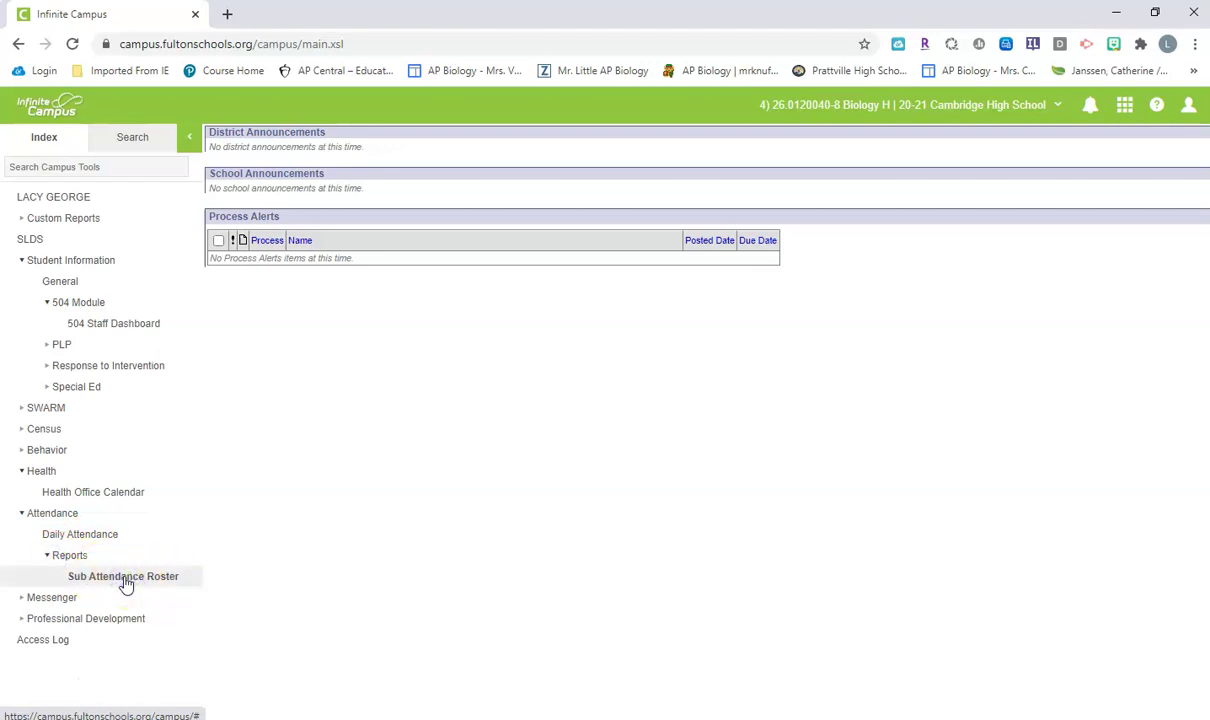
click(126, 581)
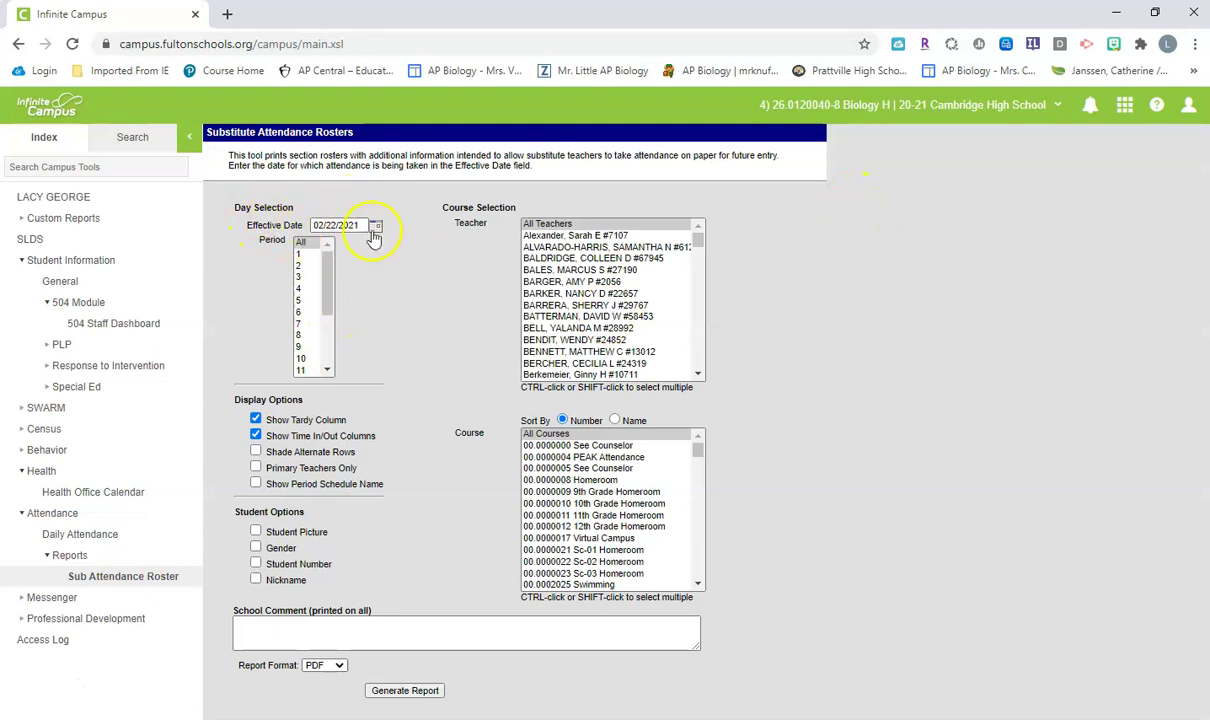
Set the roster's effective date to 02/23/2021 and select the signed-in teacher's name in the course selection.
click(379, 230)
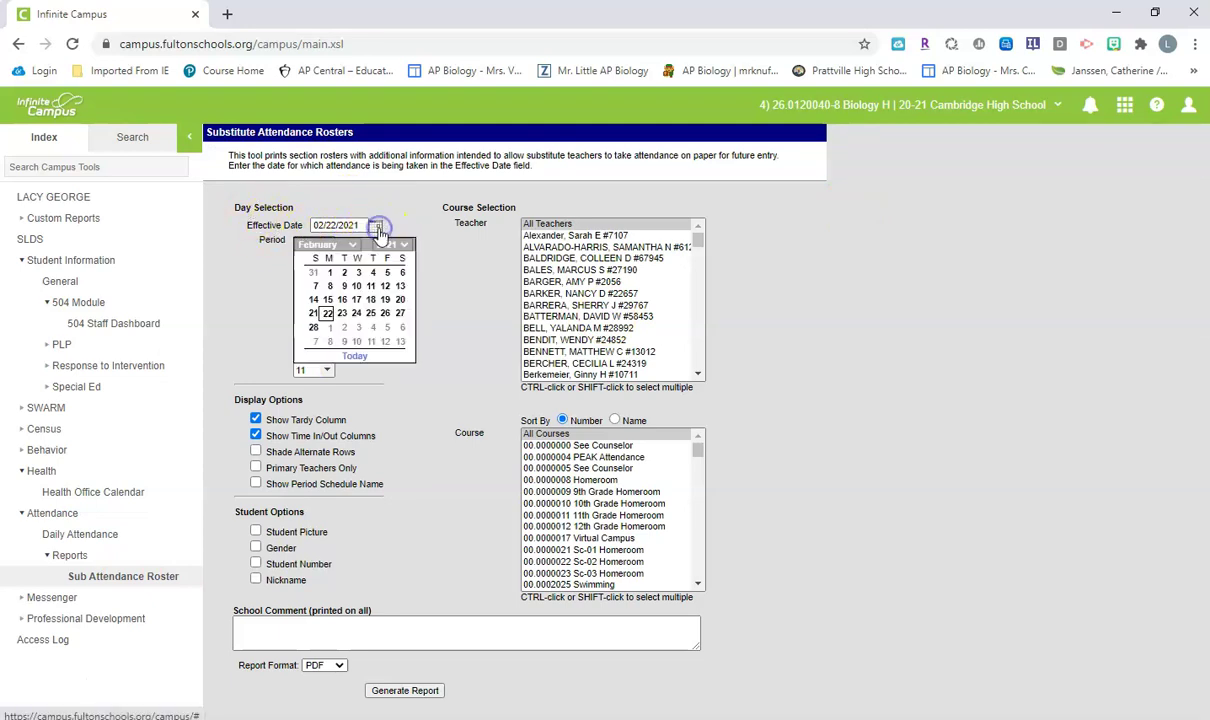
click(345, 311)
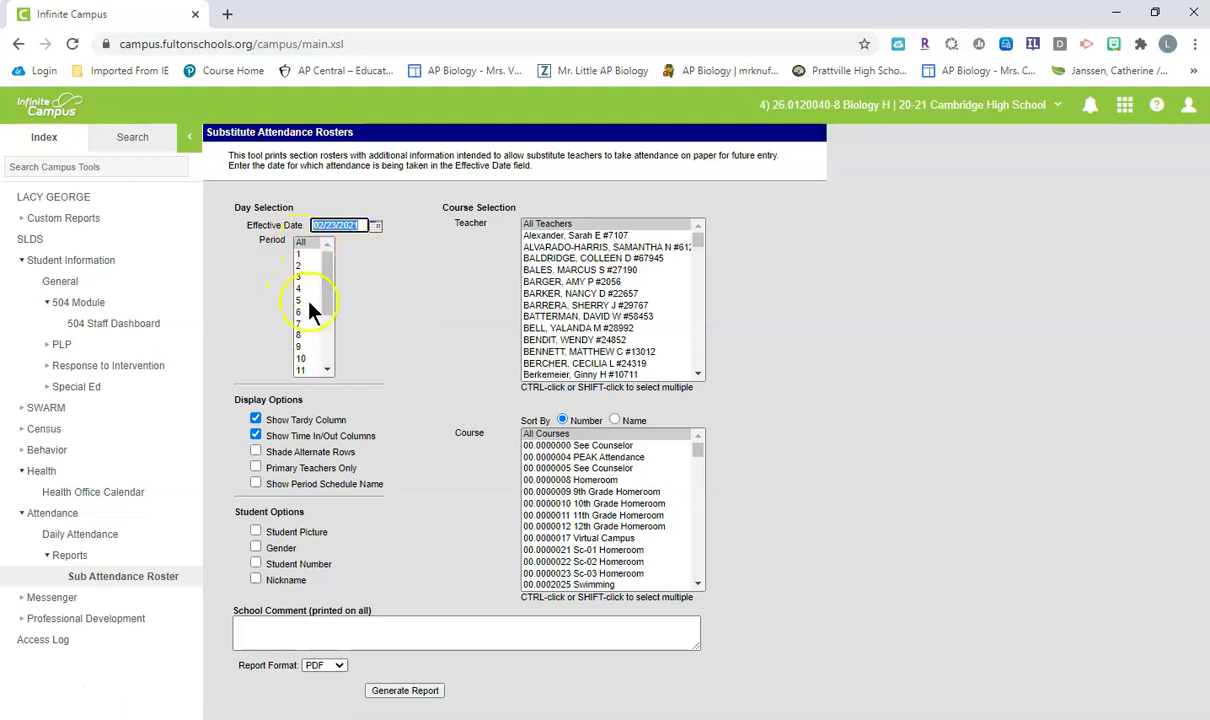
scroll(603, 272, down, 6)
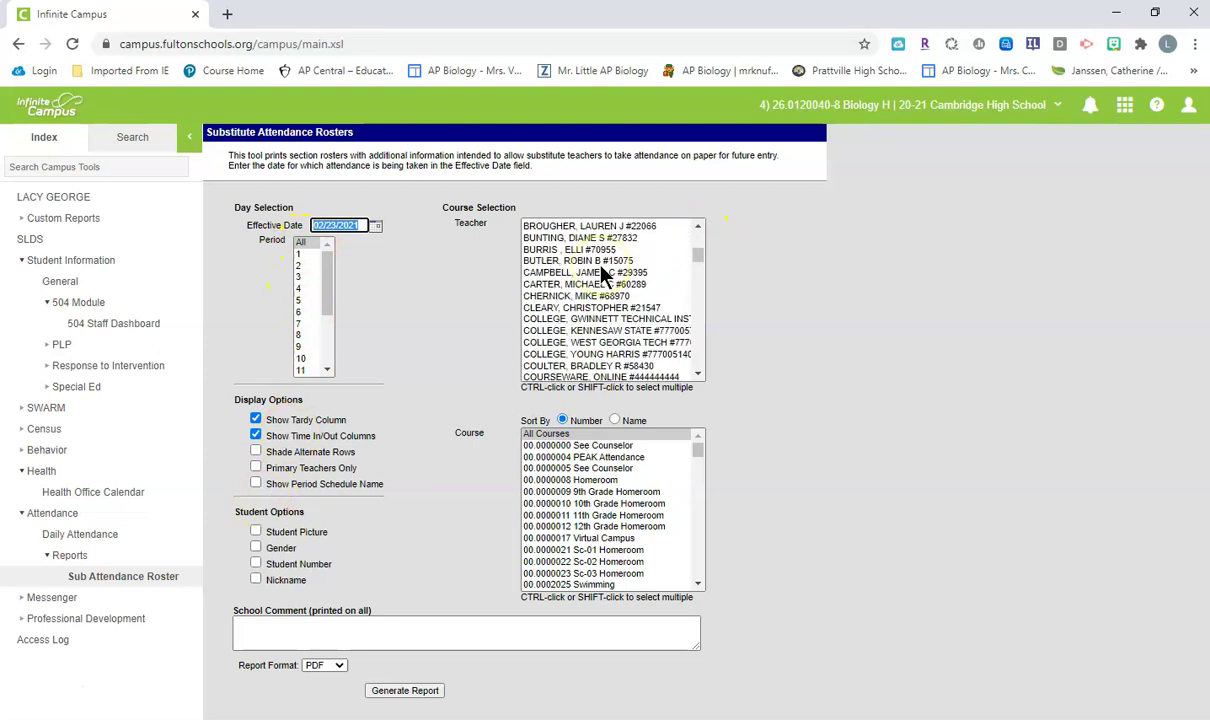
scroll(603, 272, down, 10)
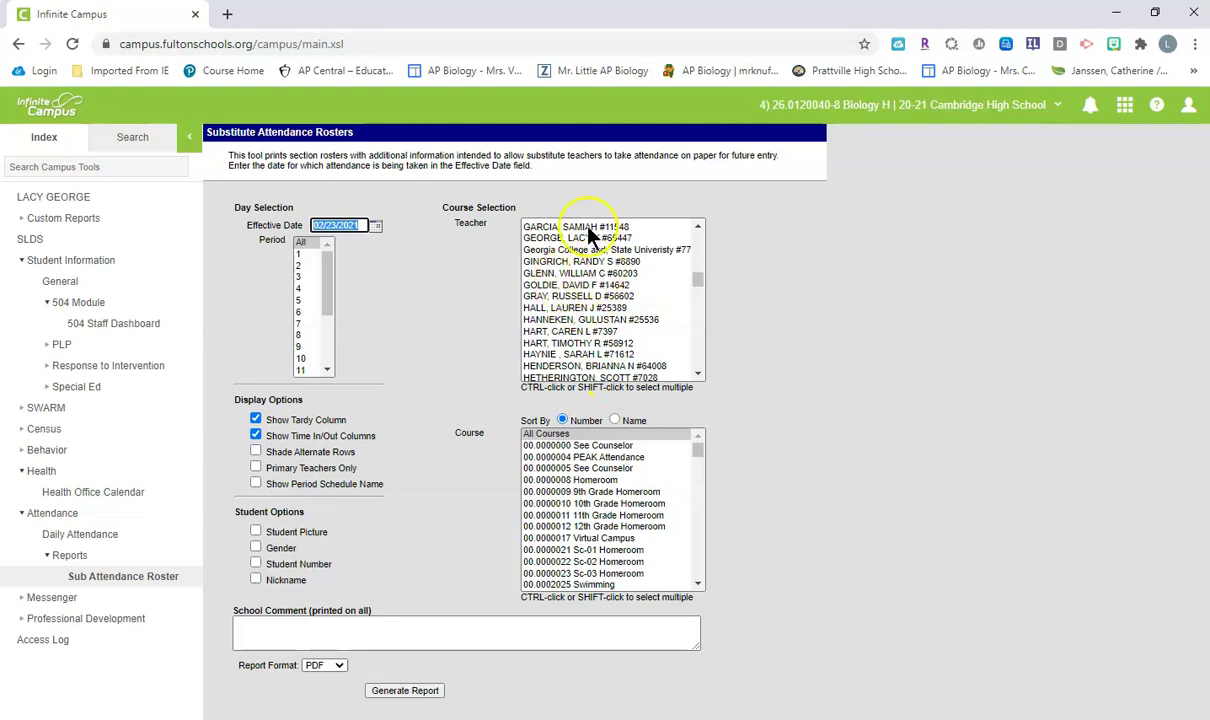
click(549, 229)
click(545, 238)
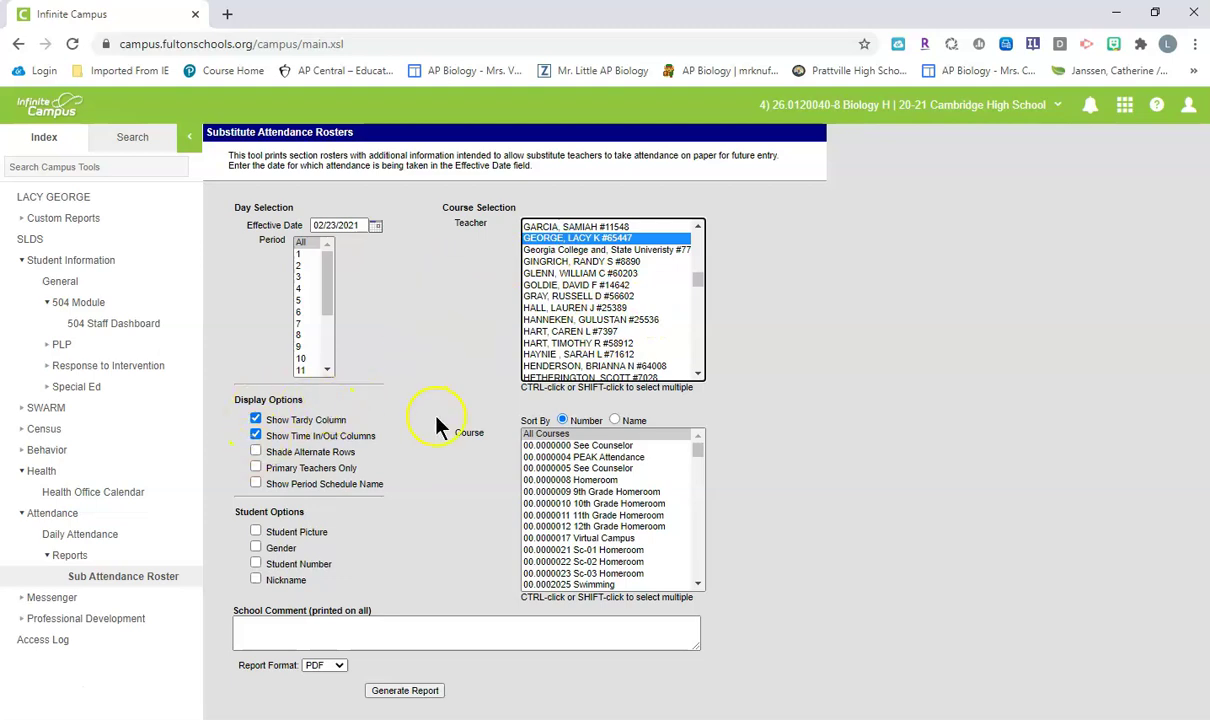
Generate the PDF roster report without the time in/out columns and with the period schedule name shown.
click(256, 437)
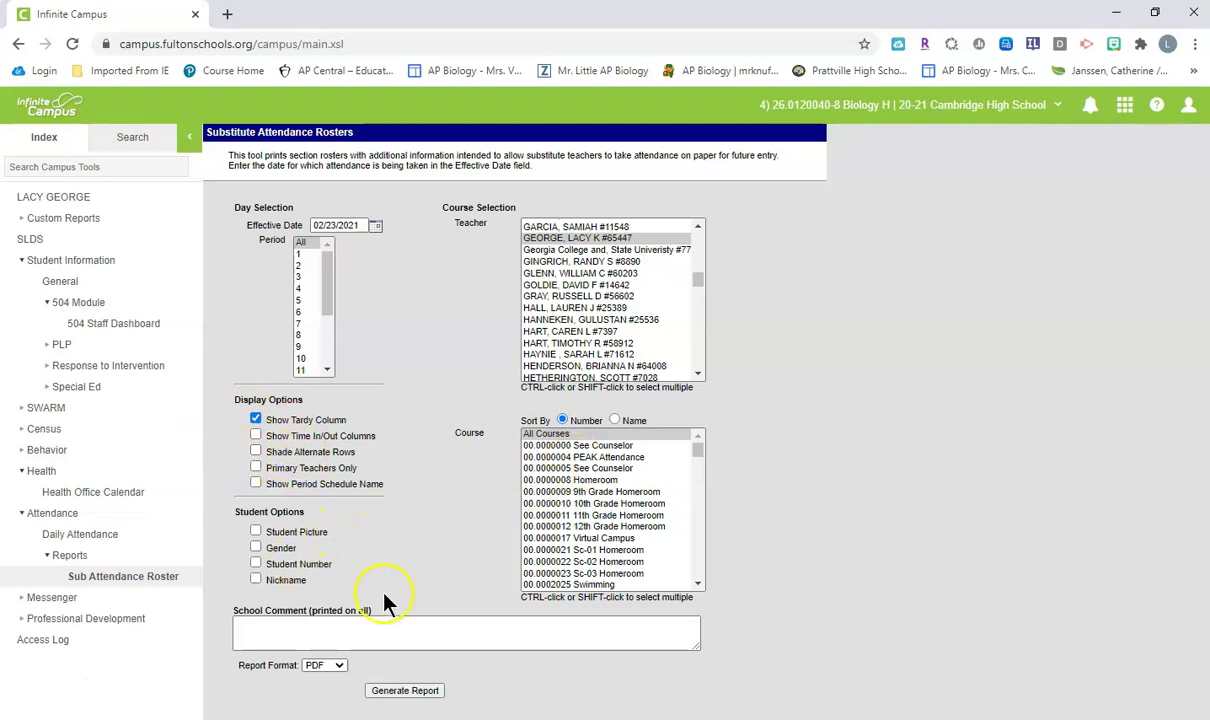
click(256, 484)
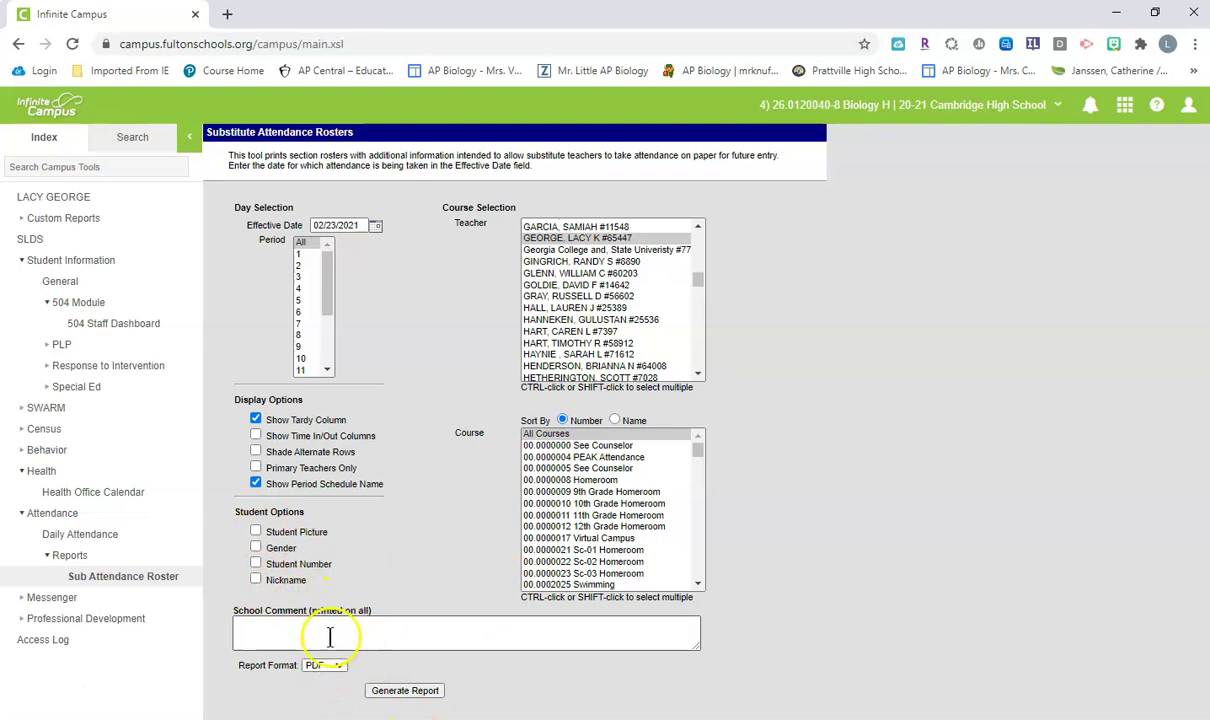
click(400, 691)
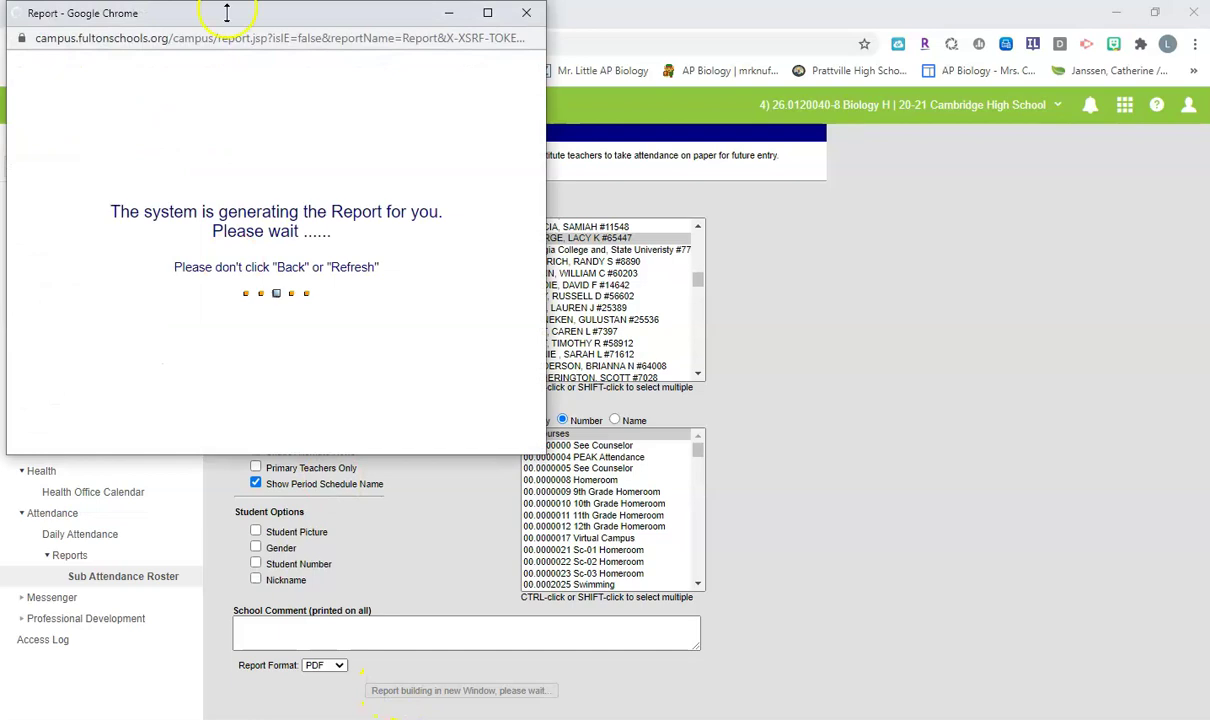
Maximize the generated report's window with the roster pages zoomed to 149%.
drag(243, 27, 643, 273)
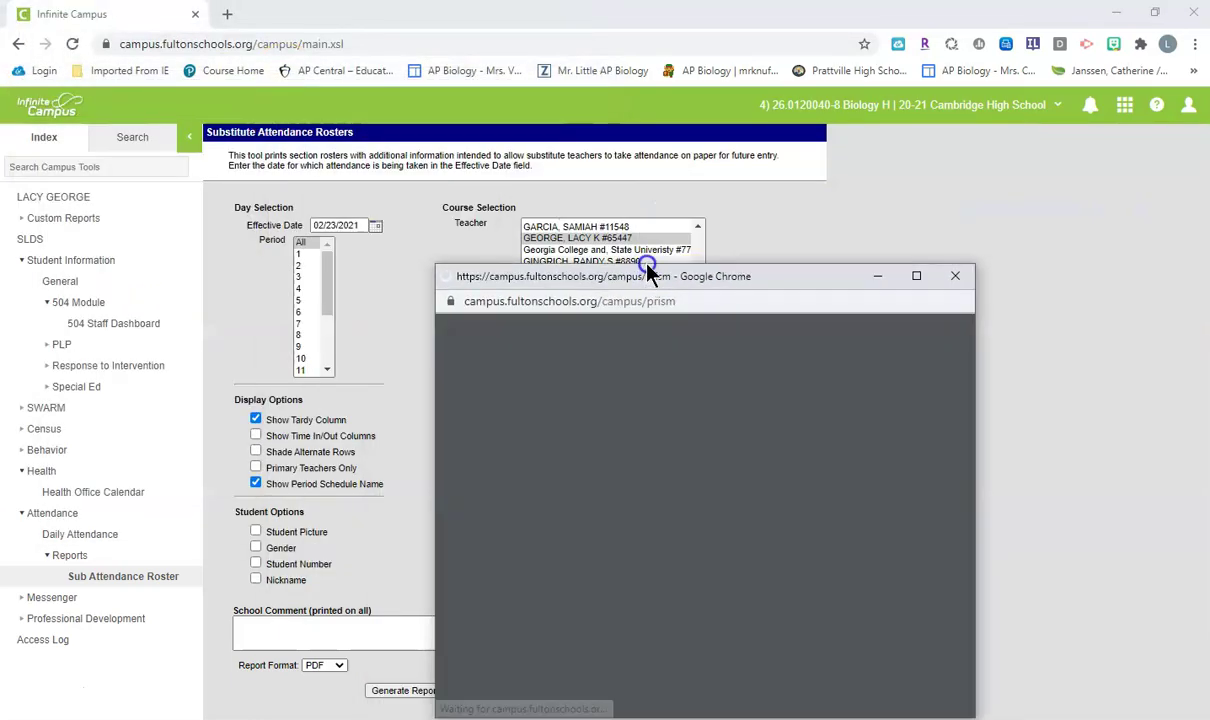
drag(726, 287, 532, 140)
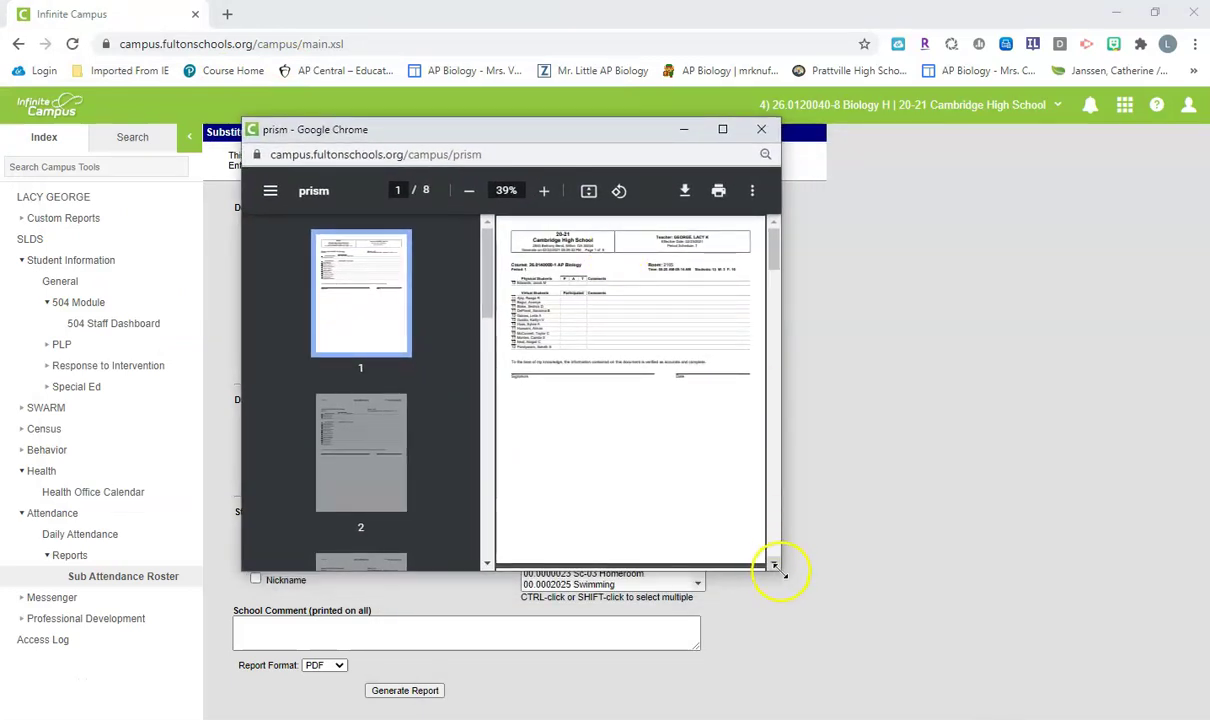
drag(779, 575, 1083, 688)
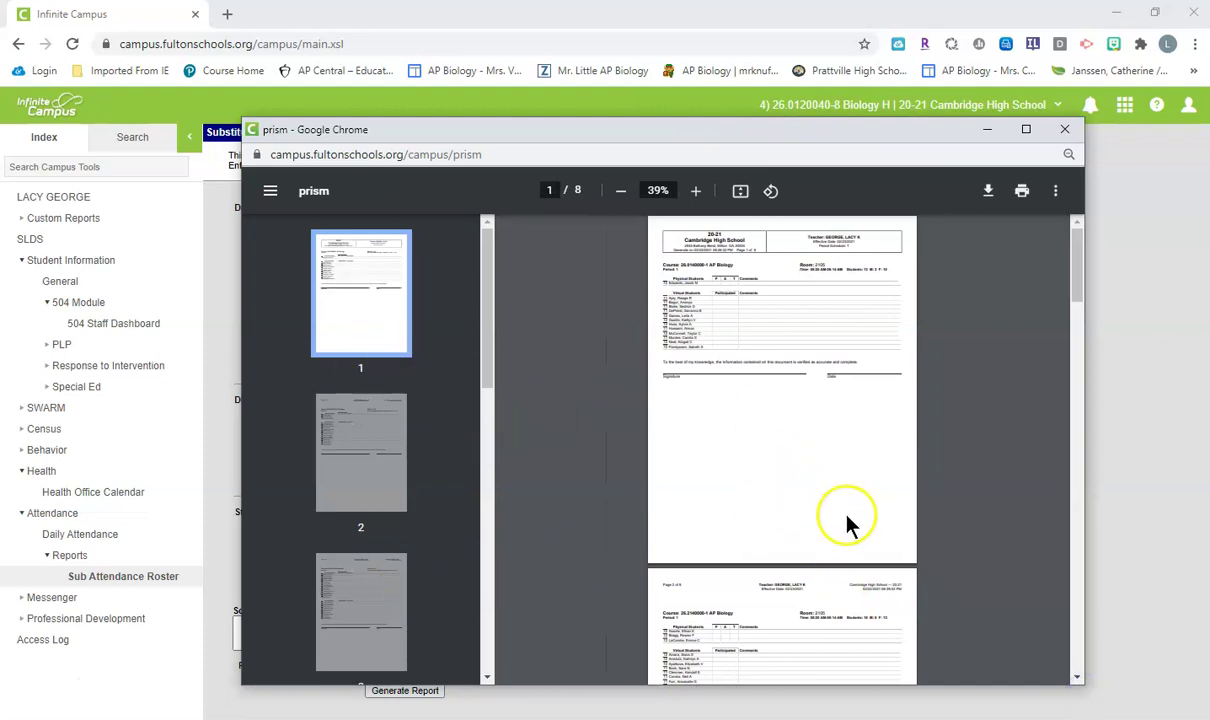
scroll(760, 480, up, 2)
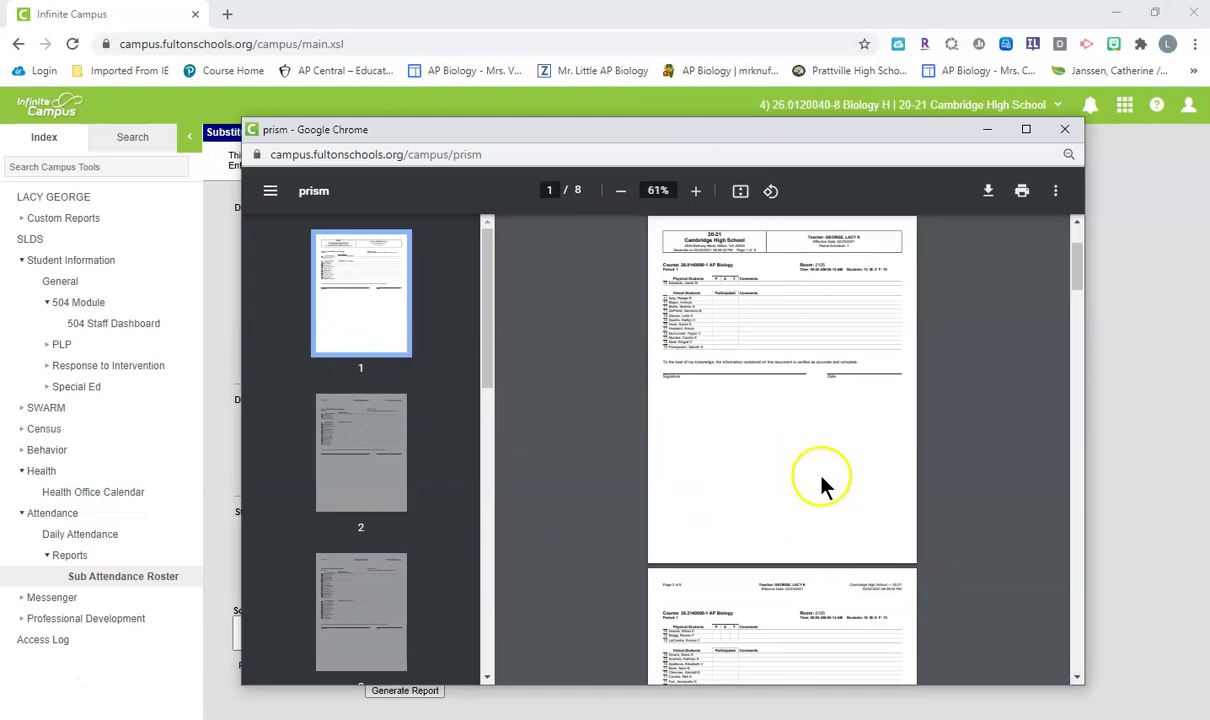
scroll(760, 478, up, 4)
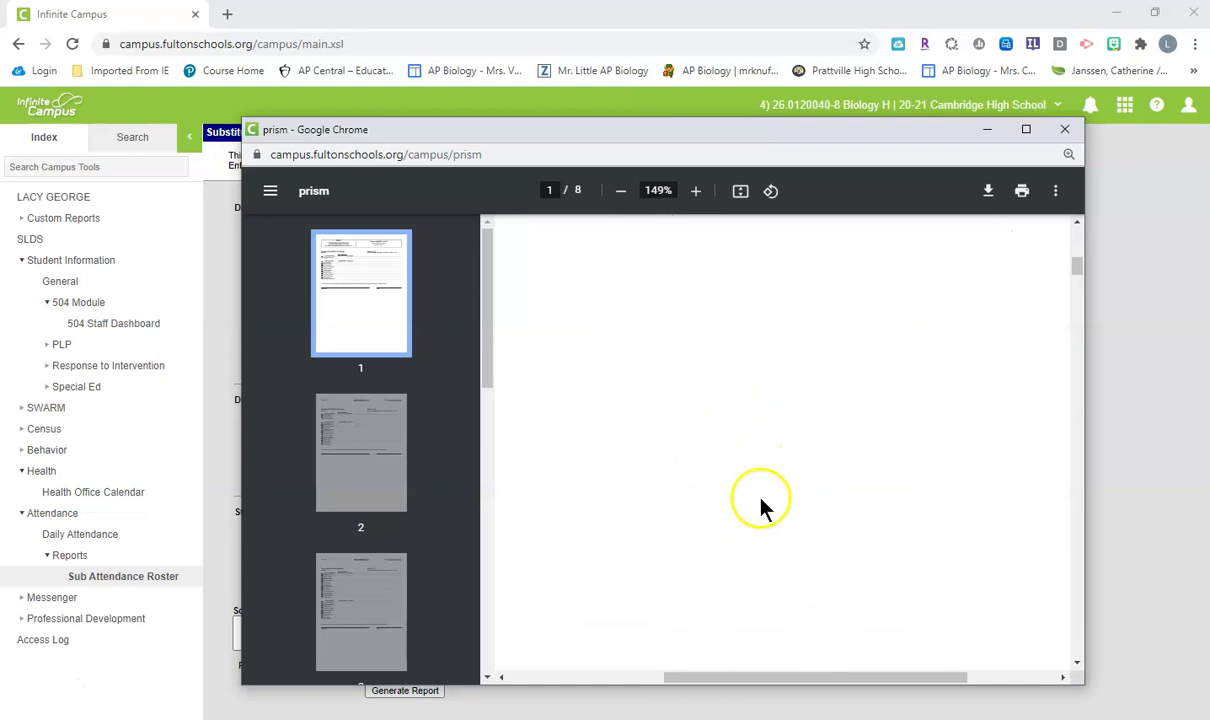
click(1026, 129)
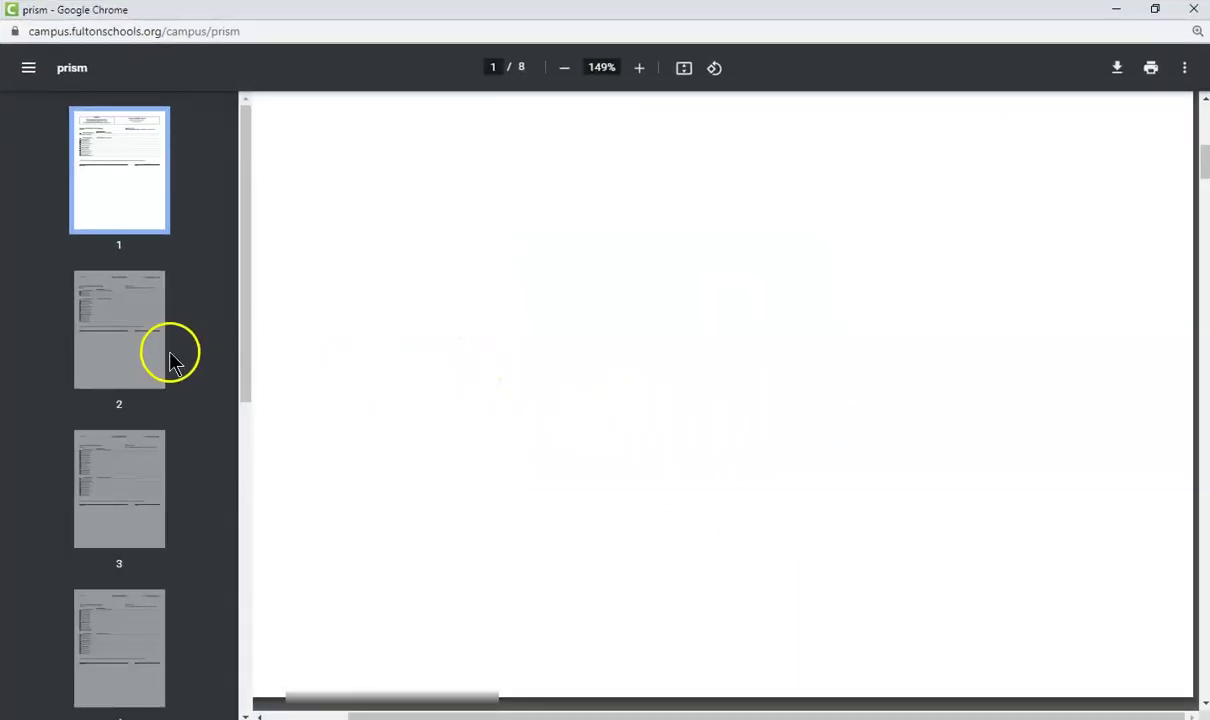
drag(589, 714, 410, 714)
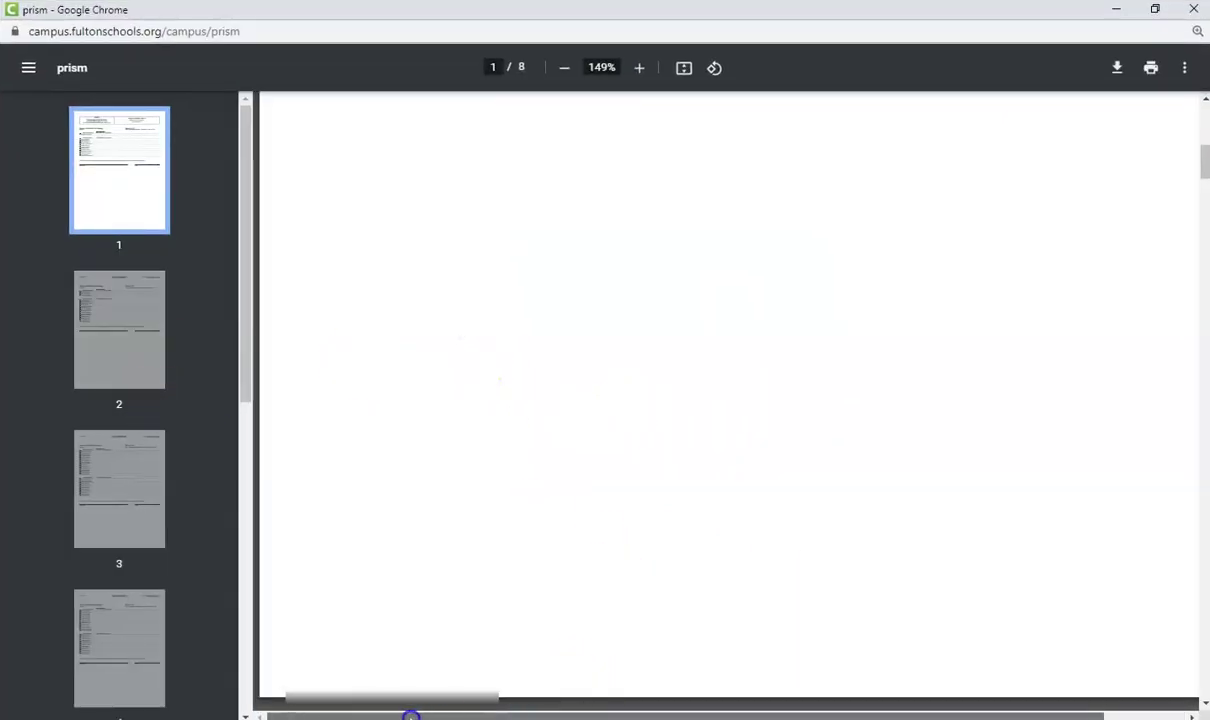
Compare the AP Biology rosters on pages 1 and 2 of the report.
scroll(625, 405, up, 4)
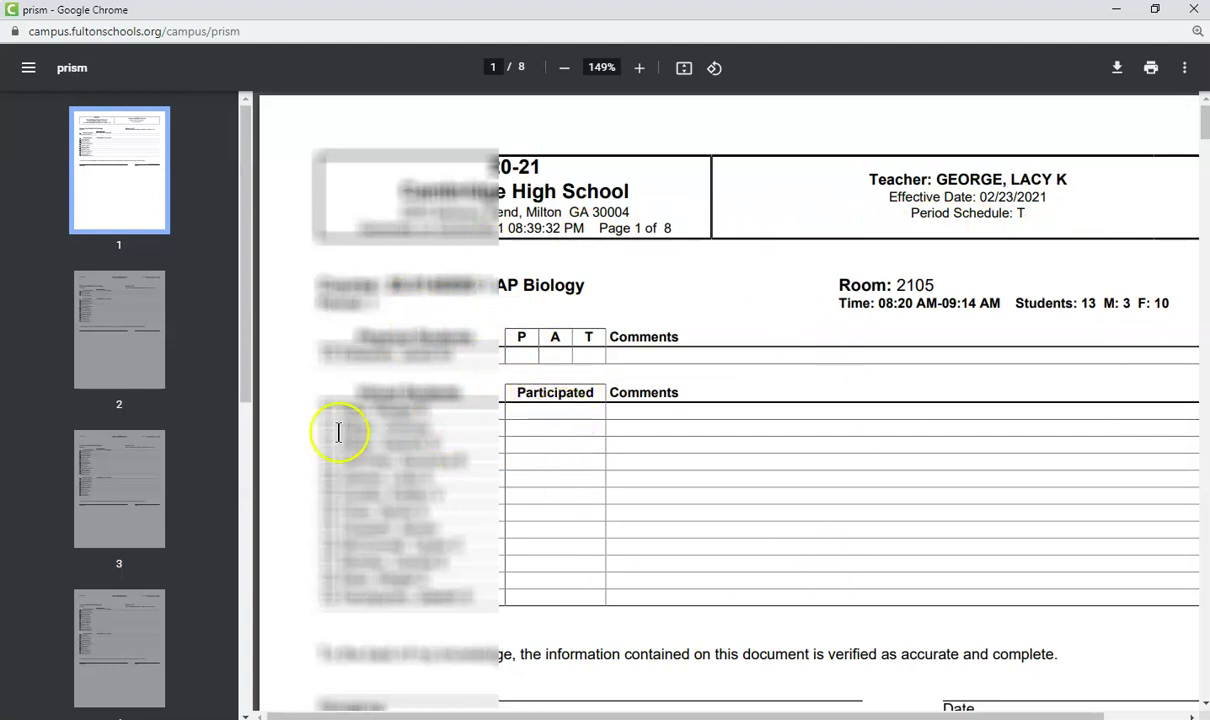
click(110, 325)
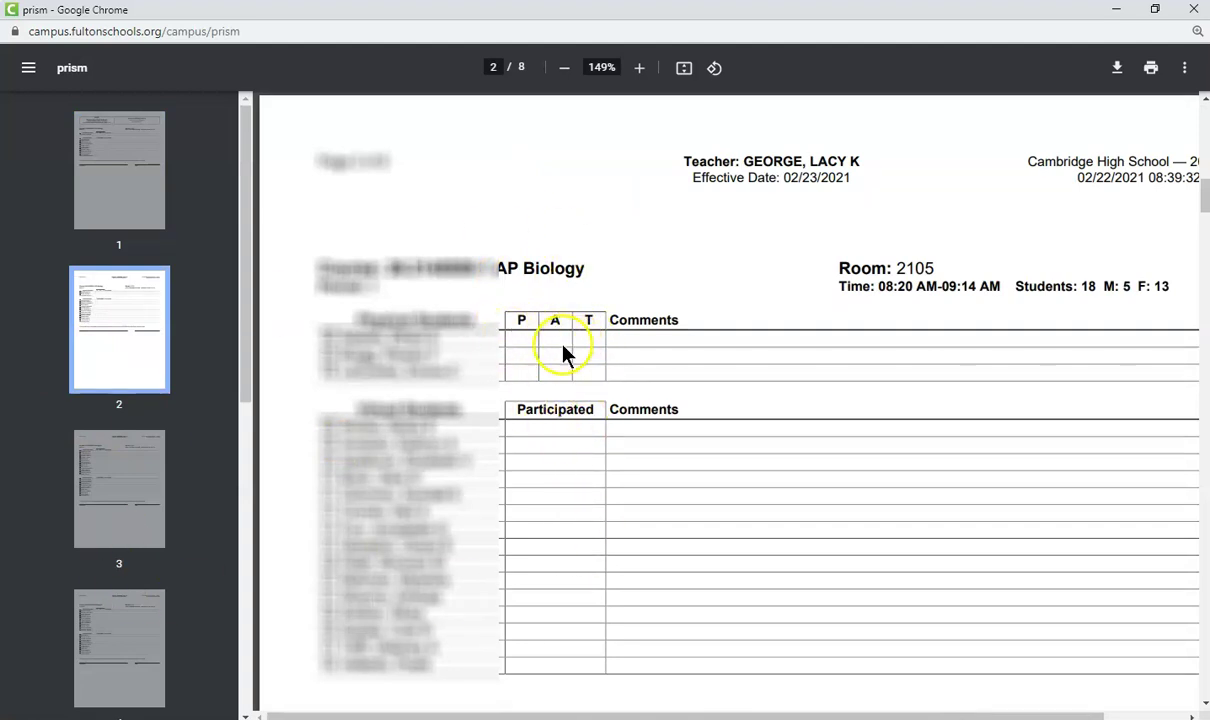
click(112, 164)
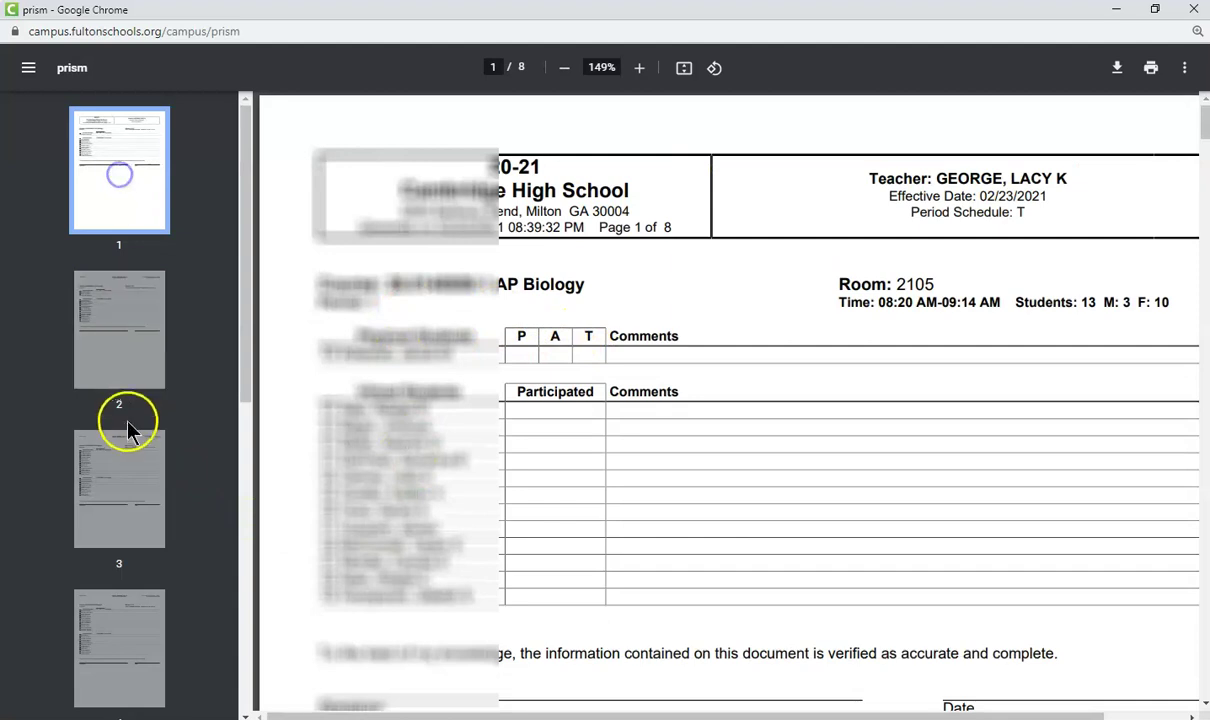
Examine the Biology H roster on page 3, including the physical and virtual student tables and the signature and date lines.
click(113, 490)
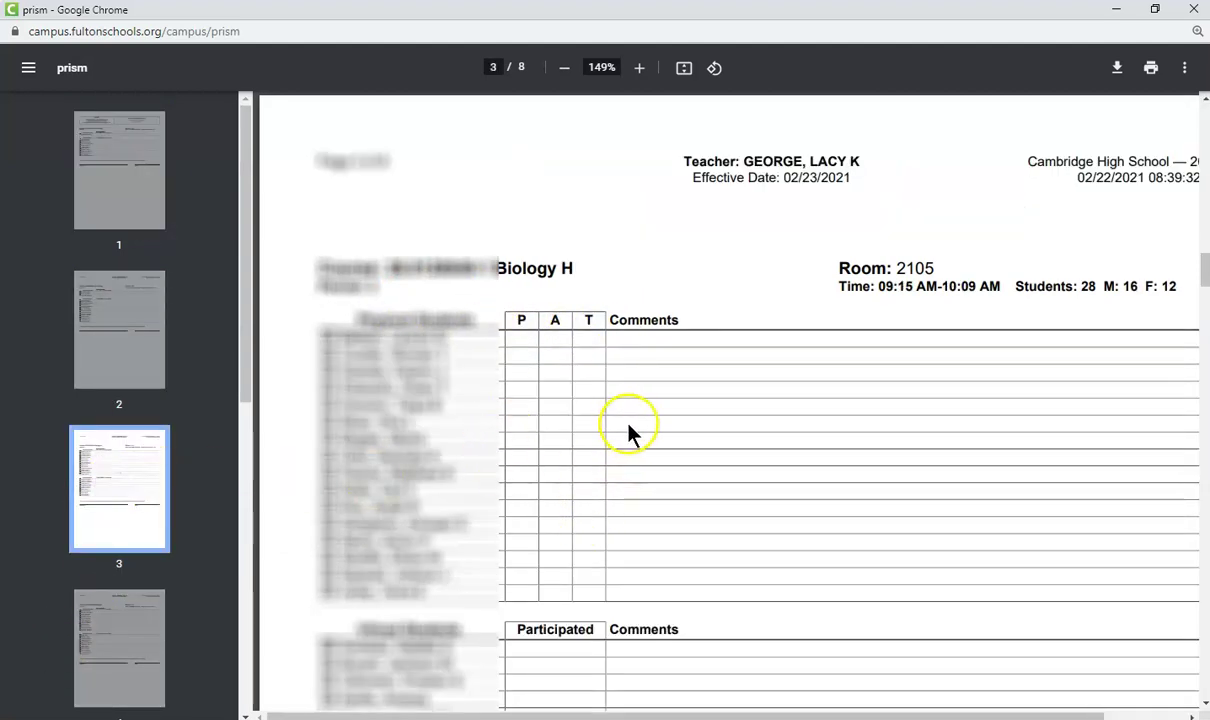
scroll(630, 430, down, 2)
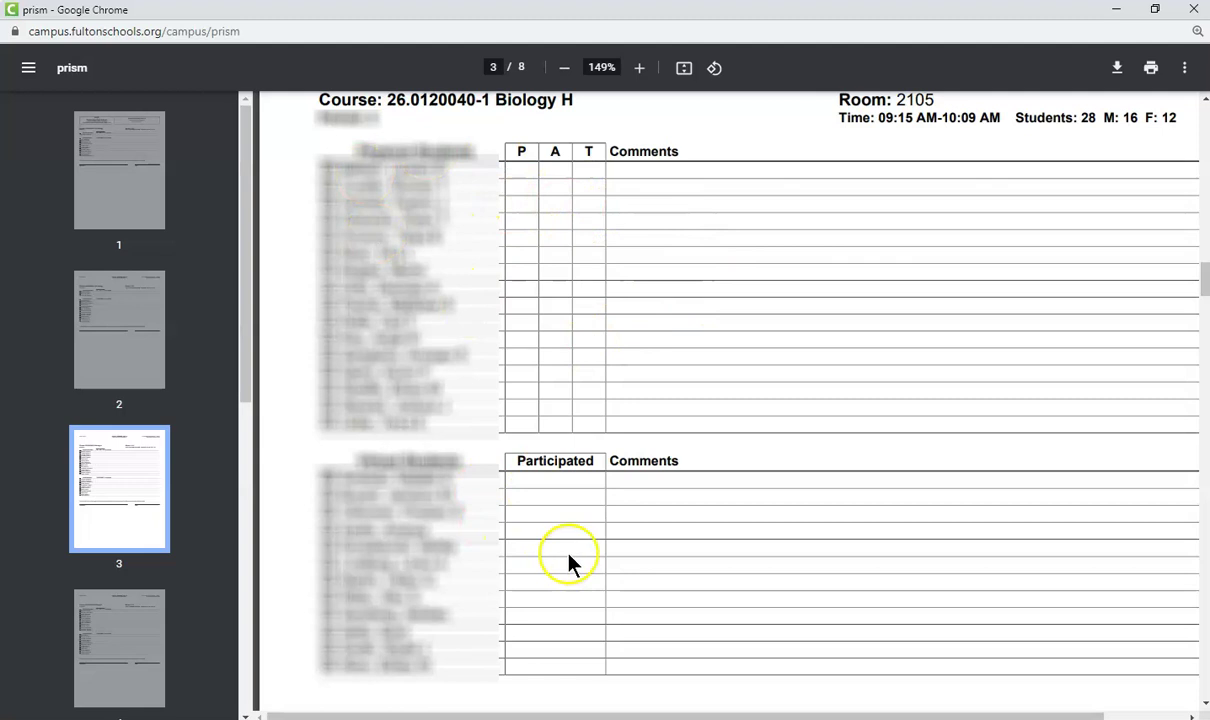
scroll(559, 545, down, 1)
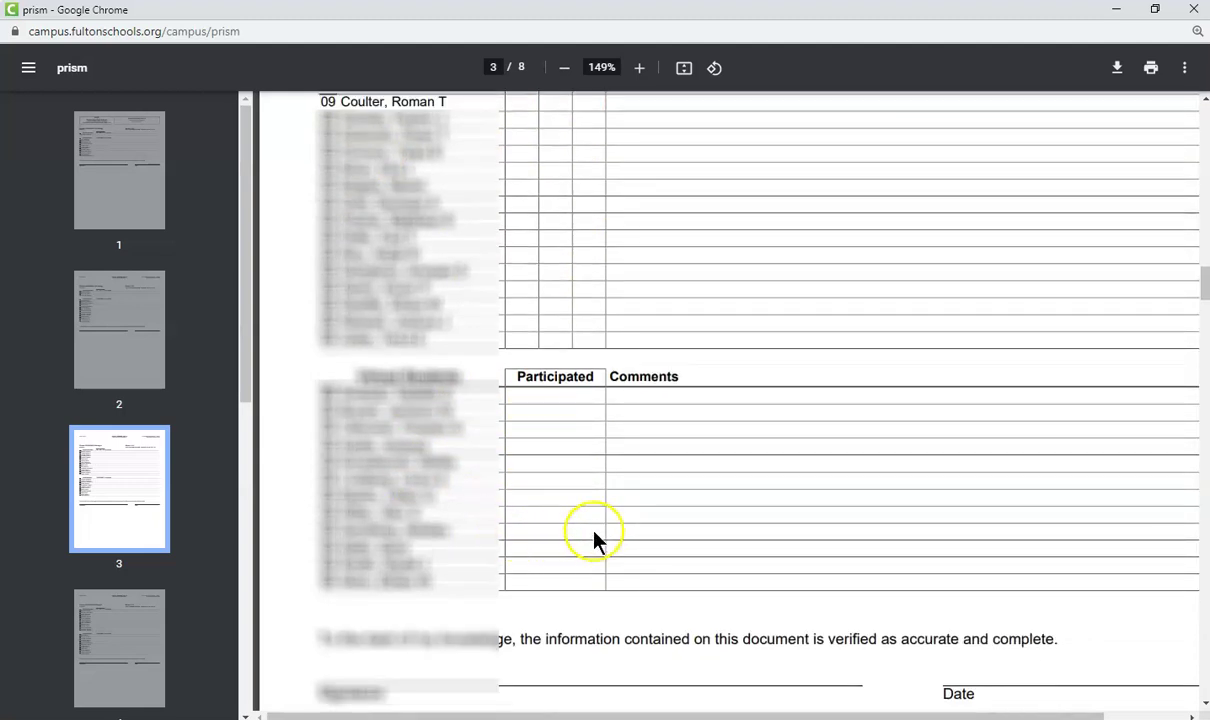
scroll(523, 384, down, 1)
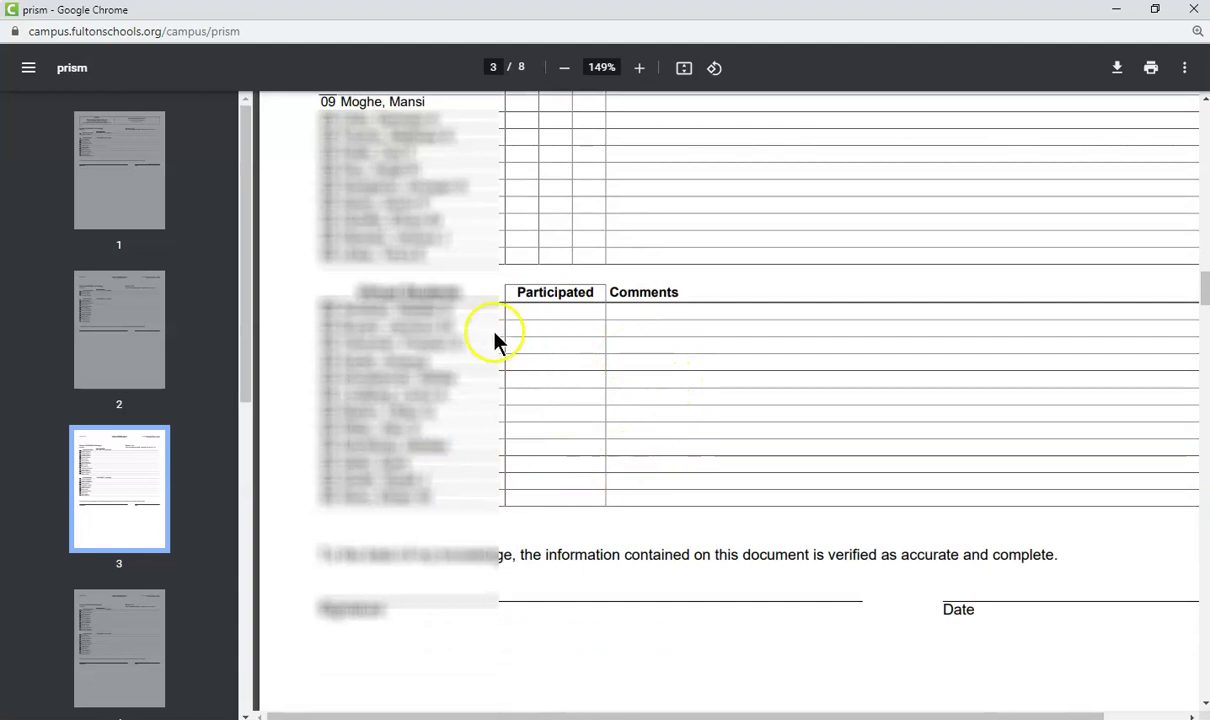
scroll(648, 478, up, 2)
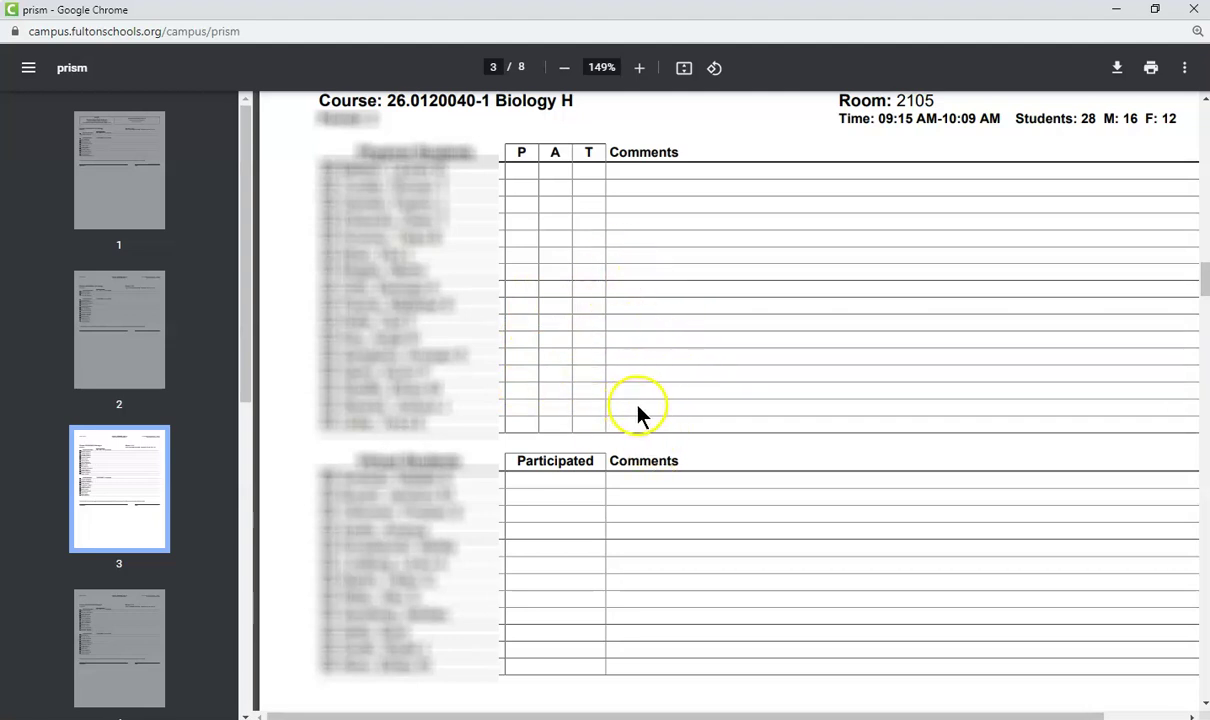
scroll(638, 412, up, 3)
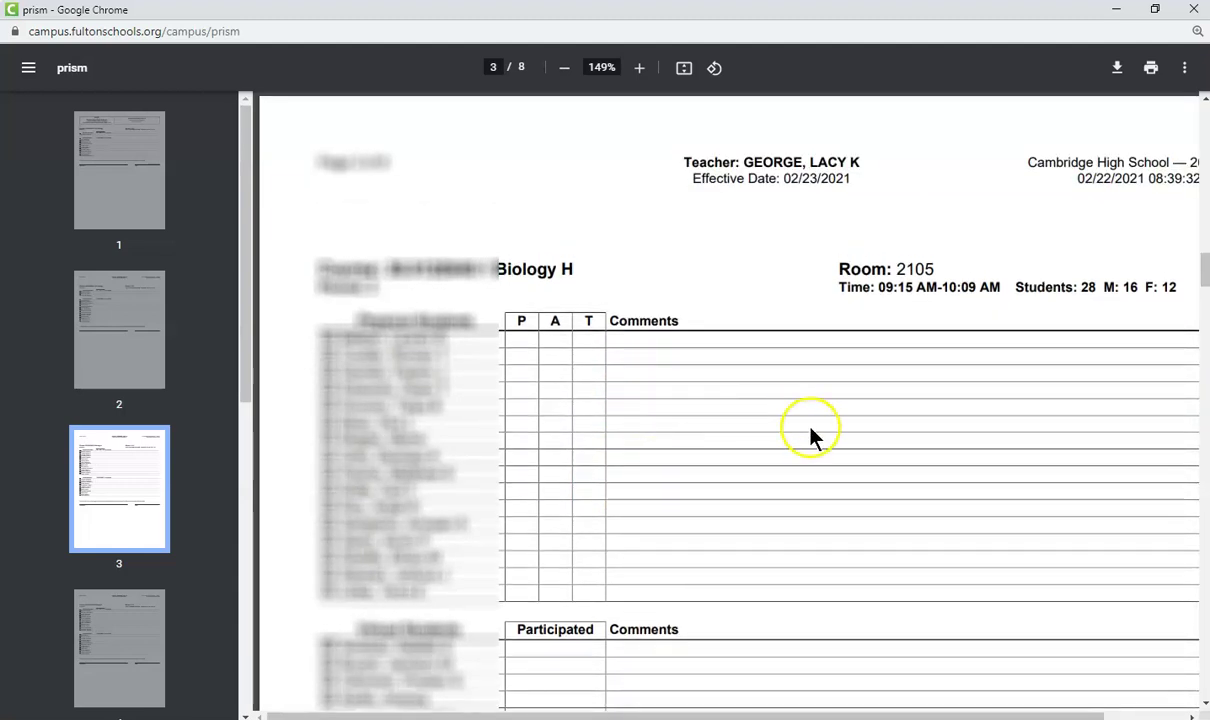
scroll(658, 448, down, 10)
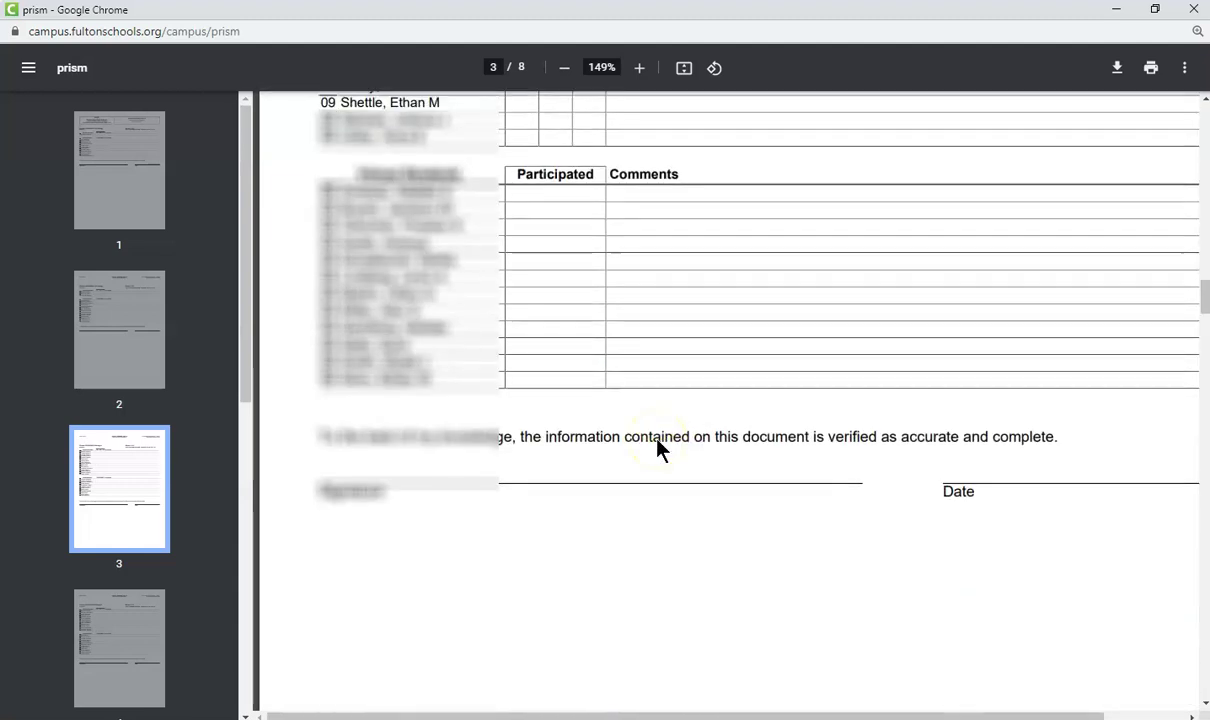
scroll(392, 493, up, 2)
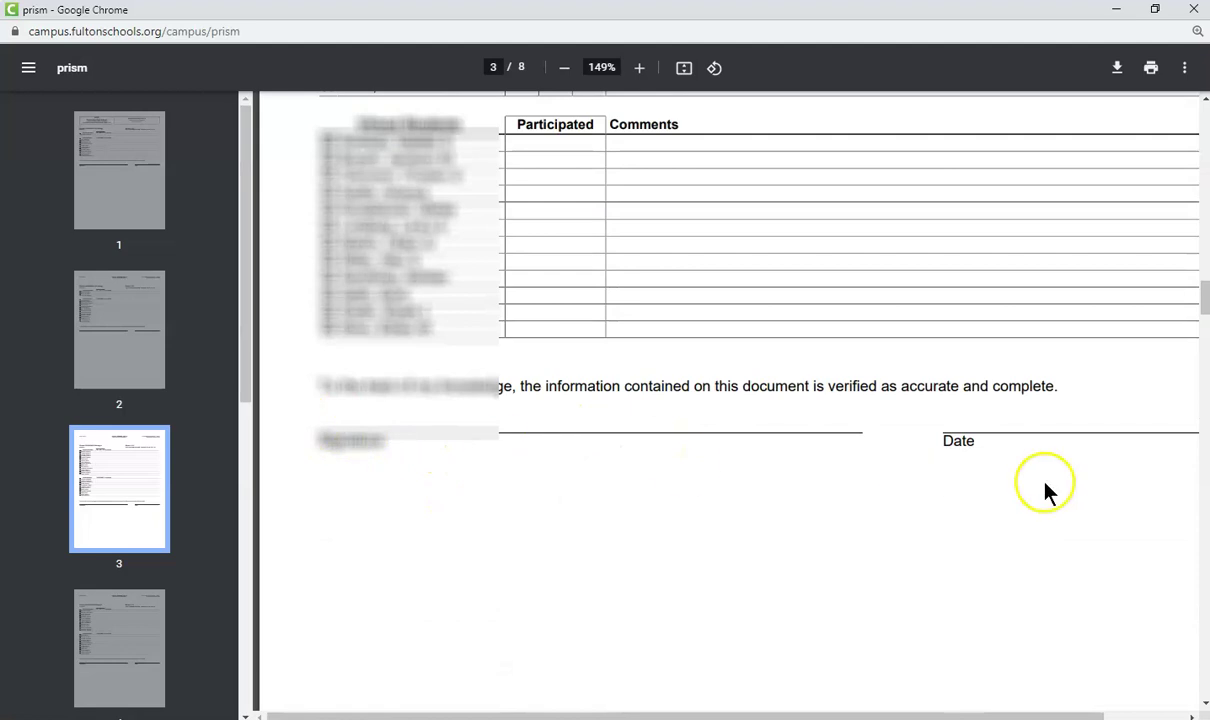
scroll(1018, 494, up, 5)
scroll(1013, 490, up, 5)
scroll(1013, 492, down, 2)
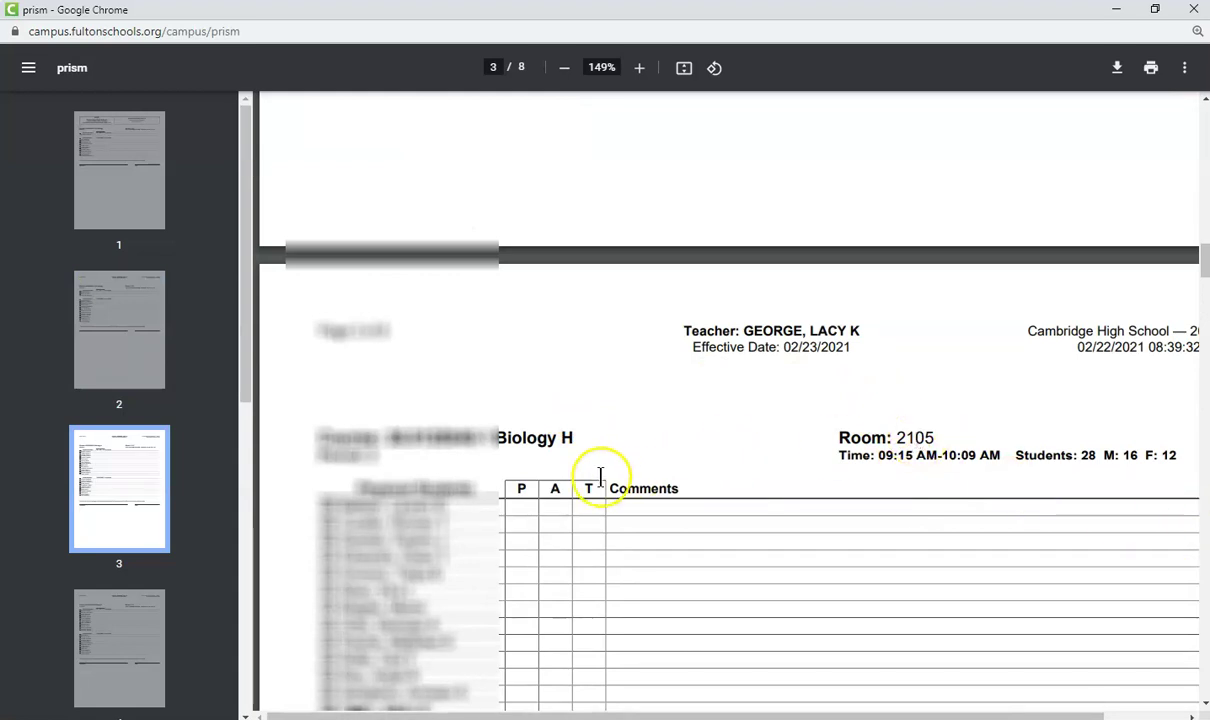
scroll(686, 479, down, 1)
scroll(687, 479, down, 1)
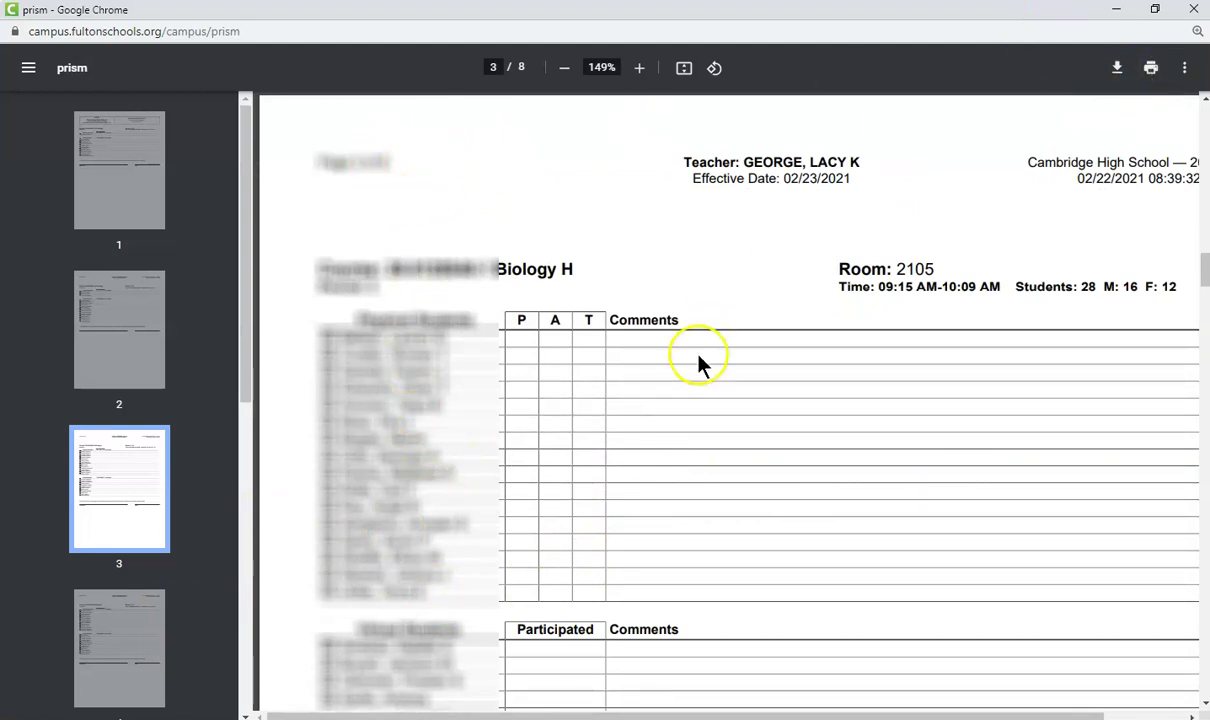
scroll(698, 362, down, 1)
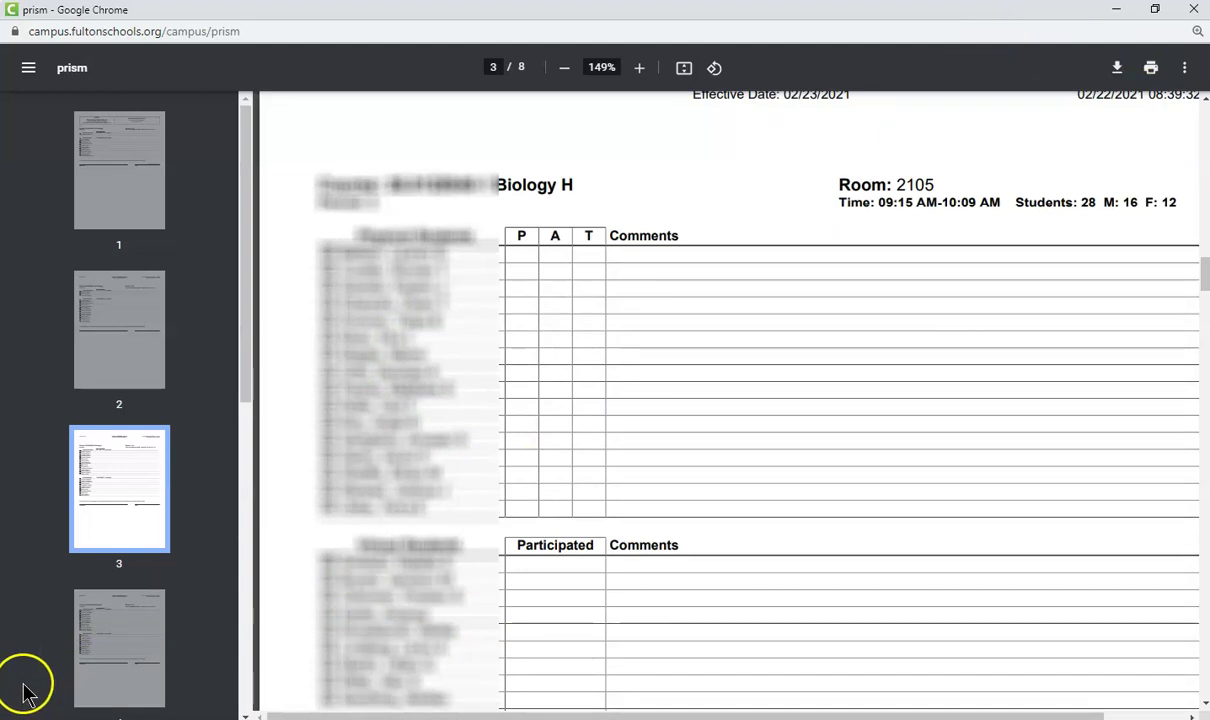
scroll(600, 360, down, 3)
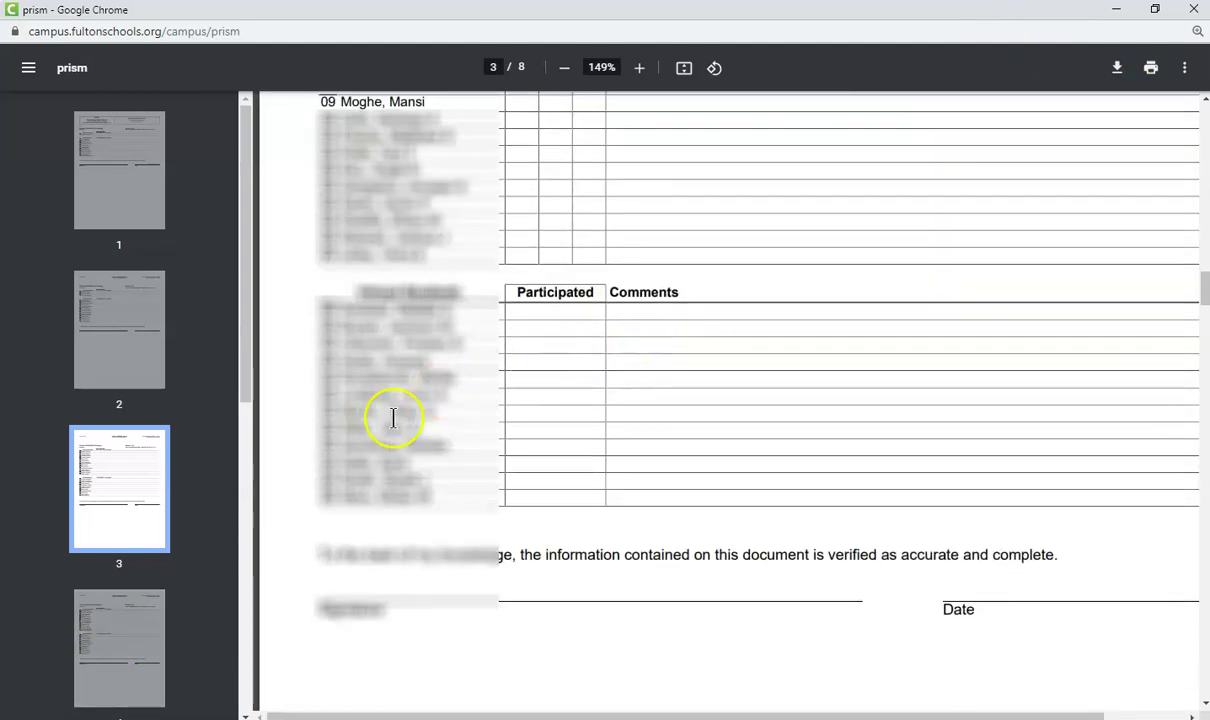
Look through the remaining class rosters from page 4 to the 10th Grade Homeroom roster on page 8.
scroll(155, 555, down, 1)
scroll(155, 555, down, 2)
click(130, 405)
scroll(116, 575, down, 2)
scroll(105, 565, down, 2)
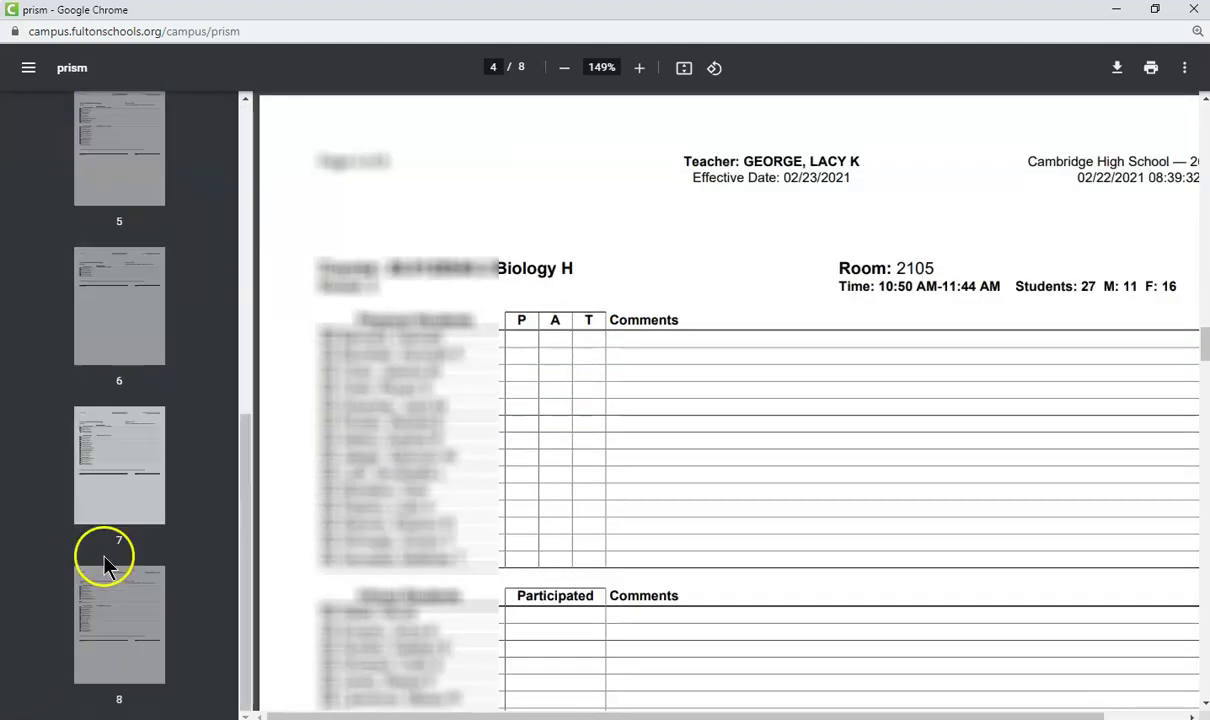
click(95, 485)
click(82, 614)
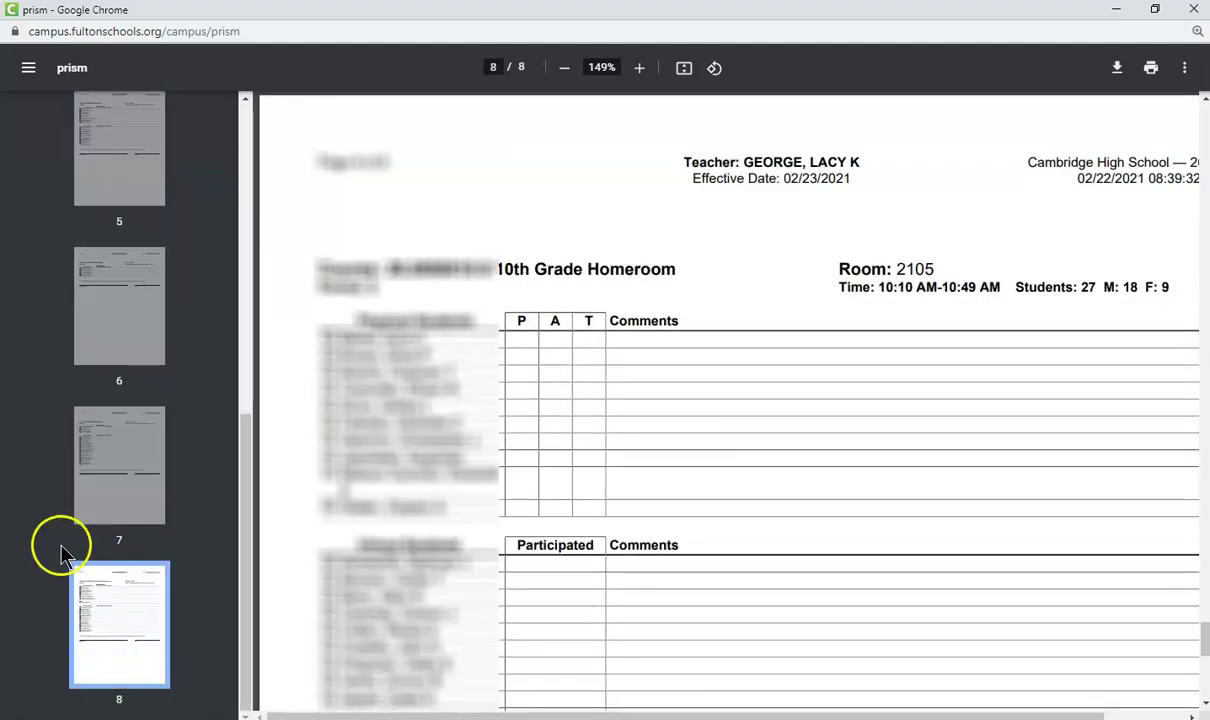